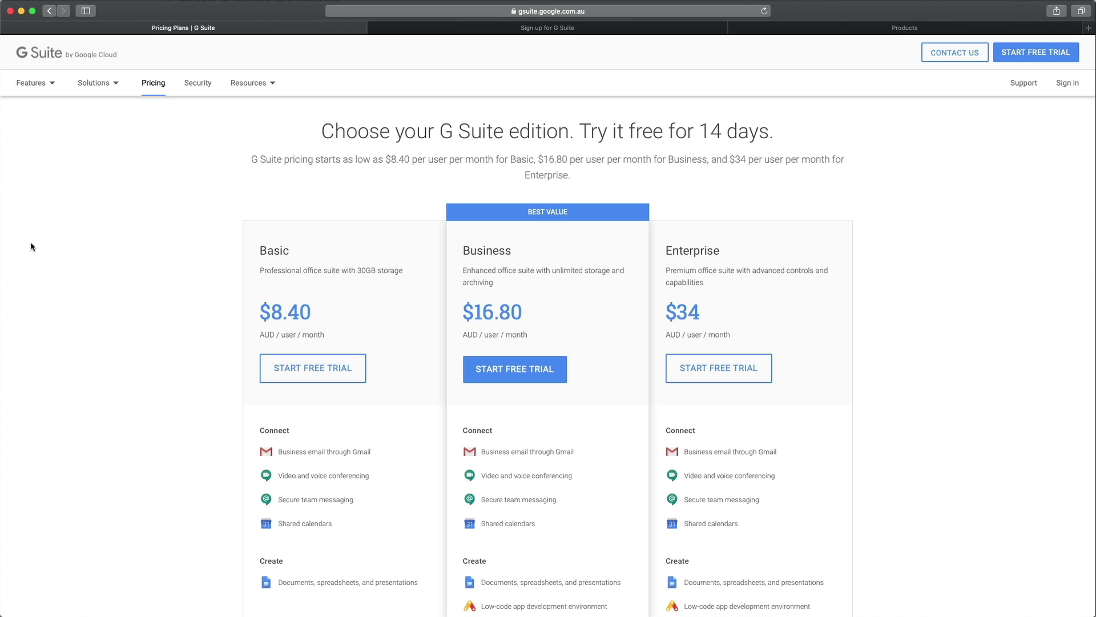
Start the G Suite Basic free trial, go to setup, and pass the Admin console welcome
left_click(273, 379)
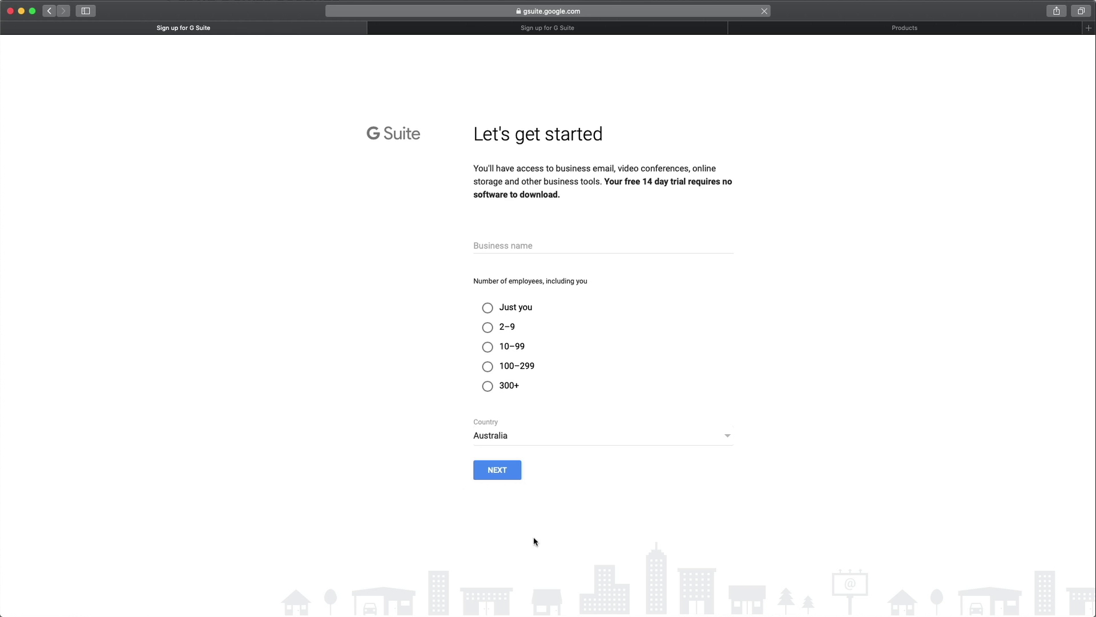
left_click(499, 29)
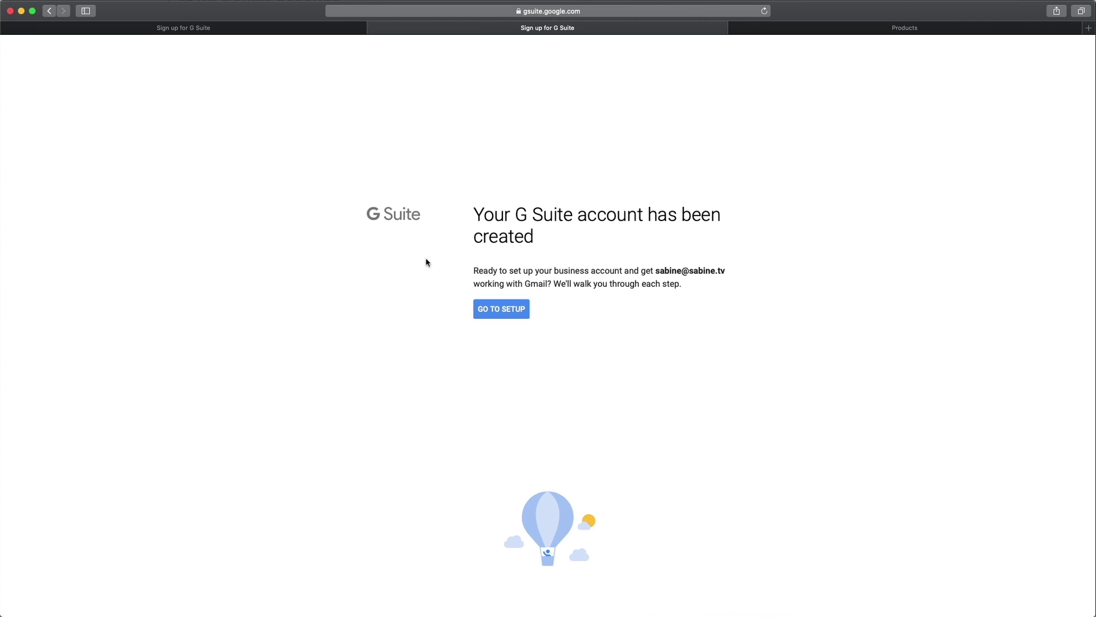
left_click(500, 312)
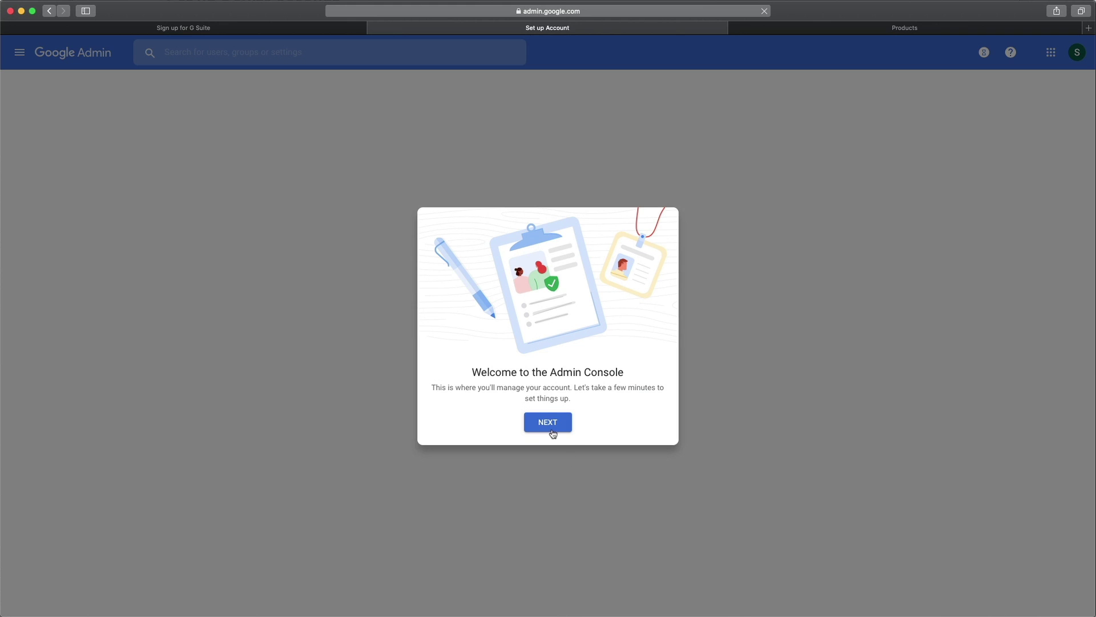
left_click(546, 423)
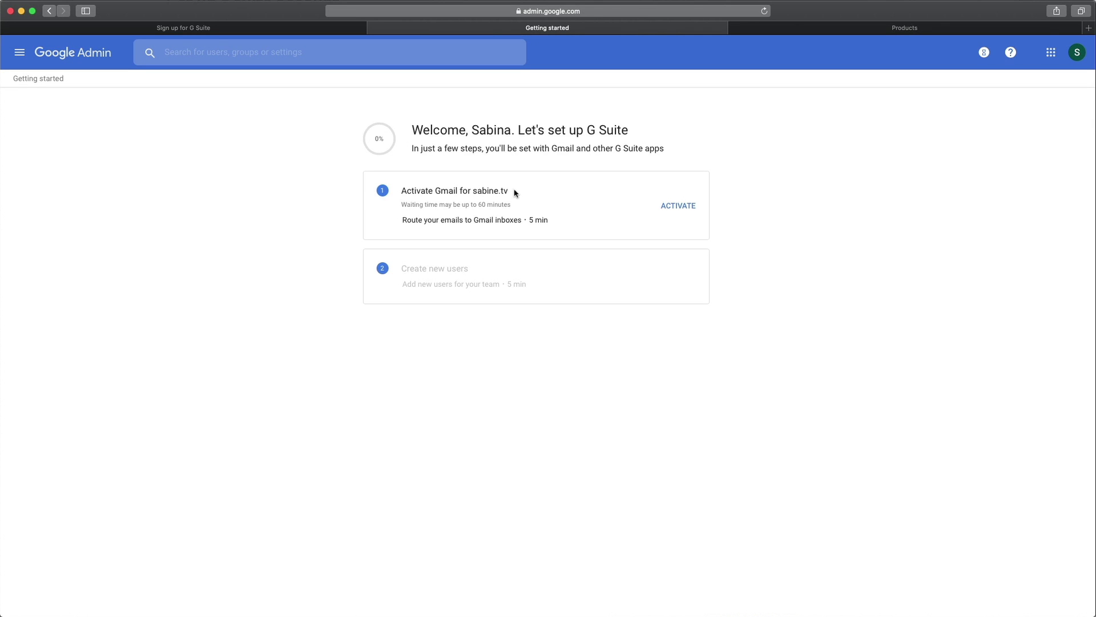
Start activating Gmail for the domain from the setup checklist
left_click(684, 205)
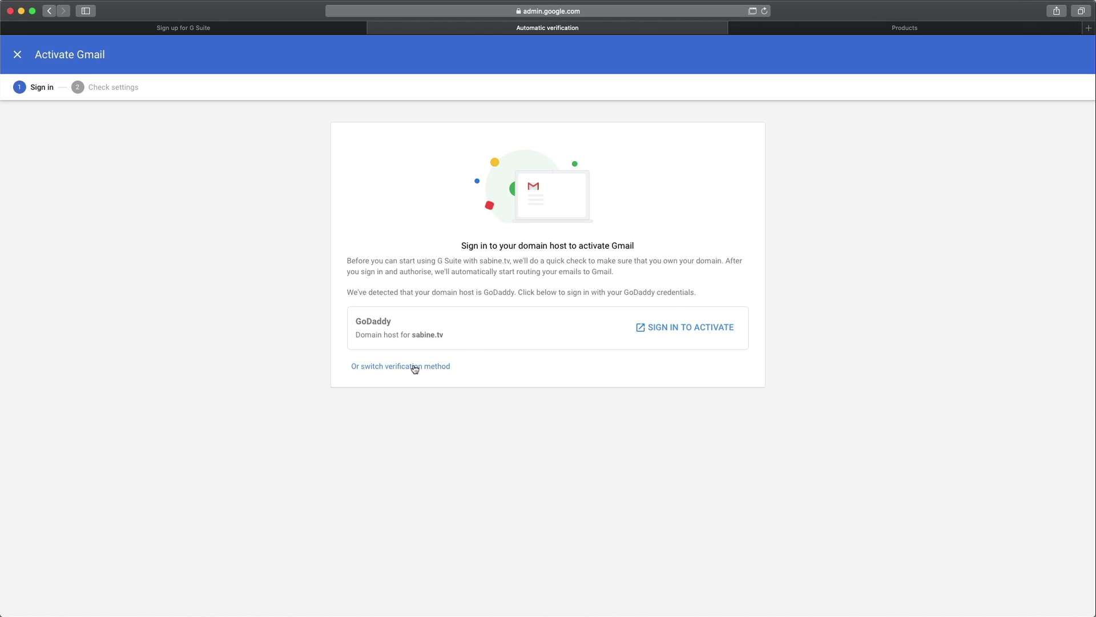
Sign in to GoDaddy and authorize Google to change the domain's settings
left_click(691, 330)
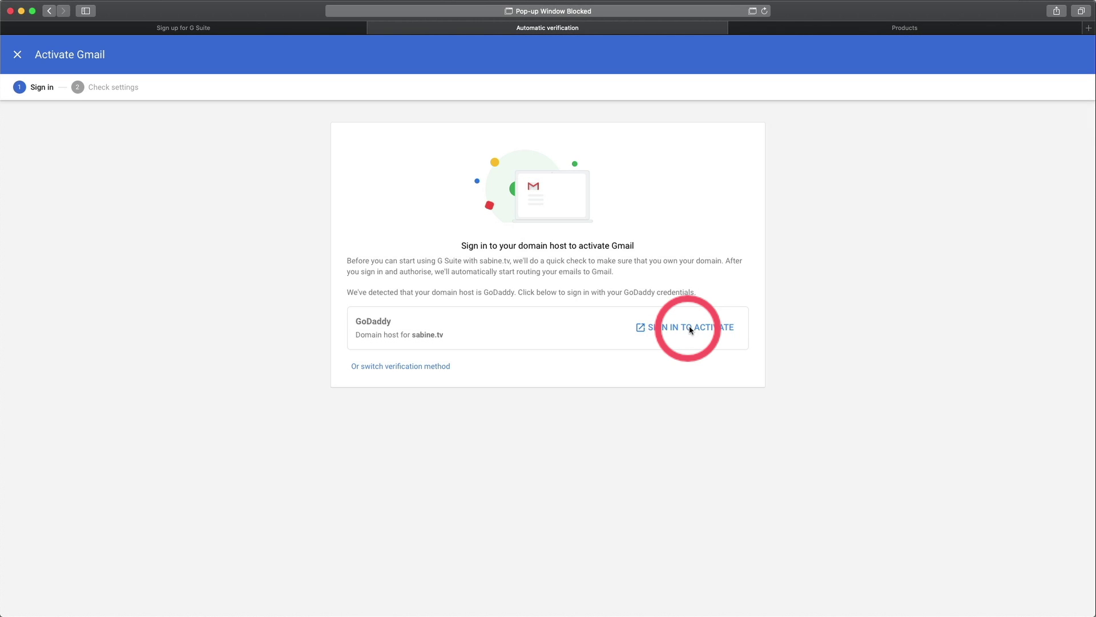
left_click(690, 330)
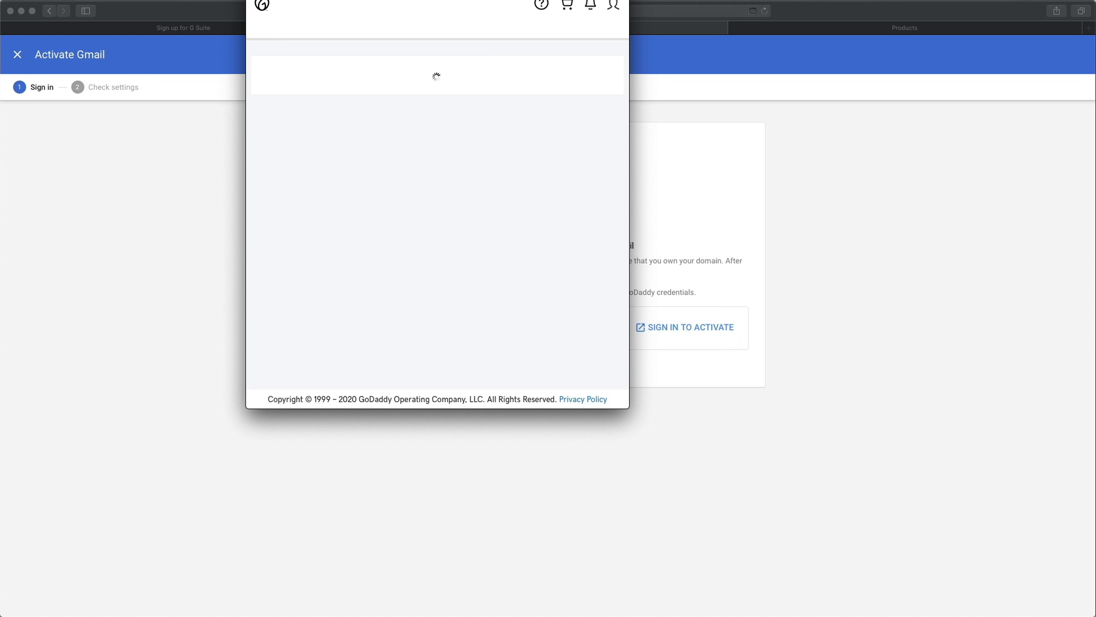
left_click_drag(476, 2, 583, 139)
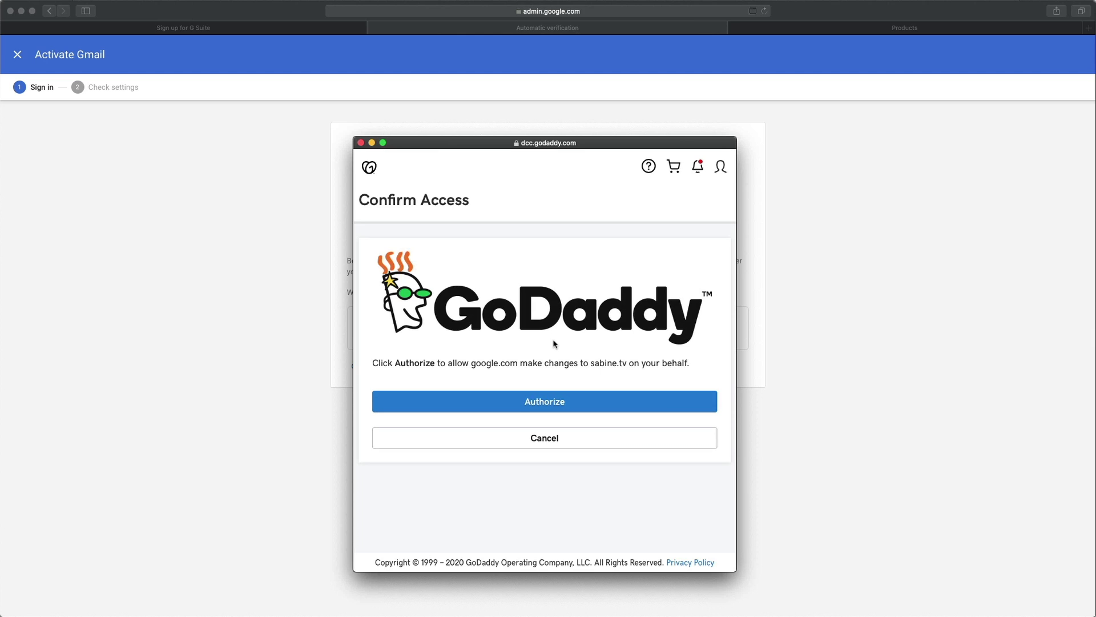
left_click(547, 408)
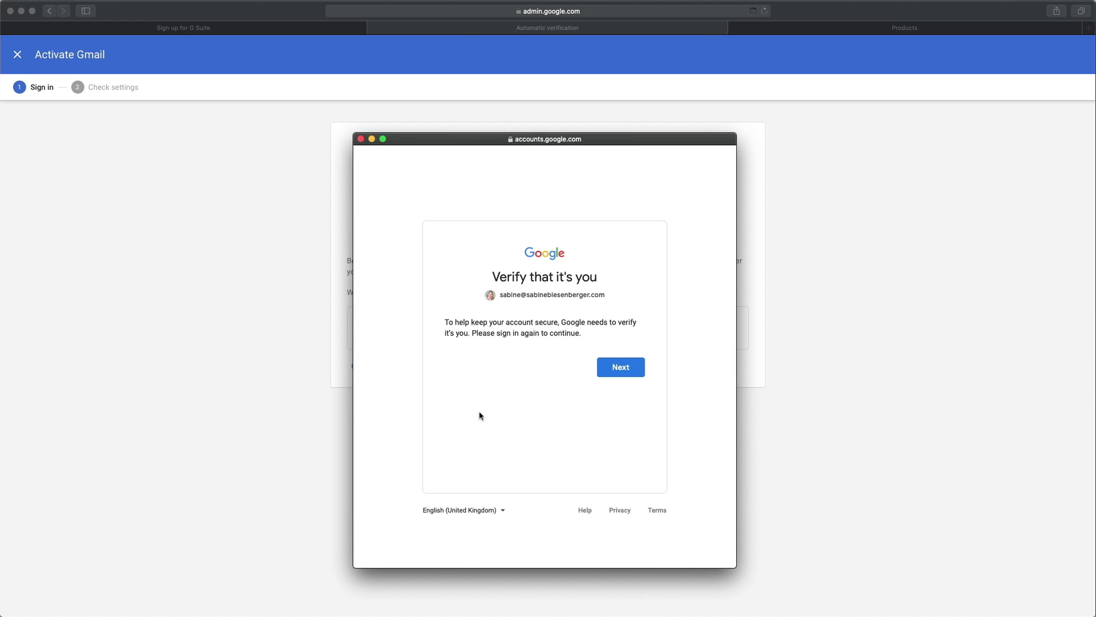
Verify the account with the saved password to complete Gmail activation
left_click(621, 368)
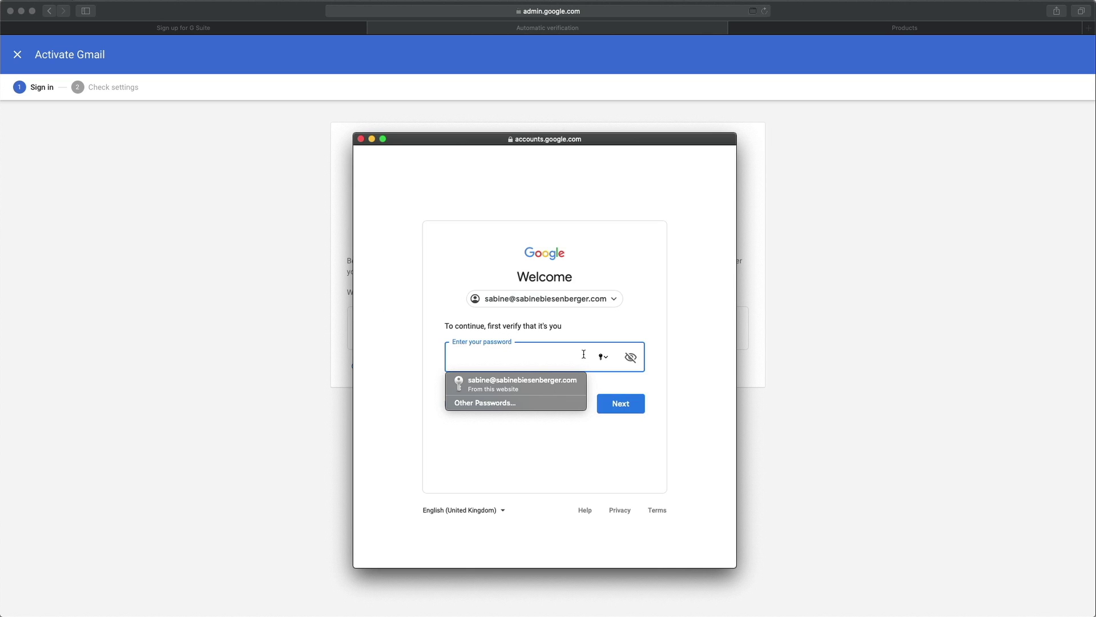
key("Down")
key("Return")
left_click(622, 402)
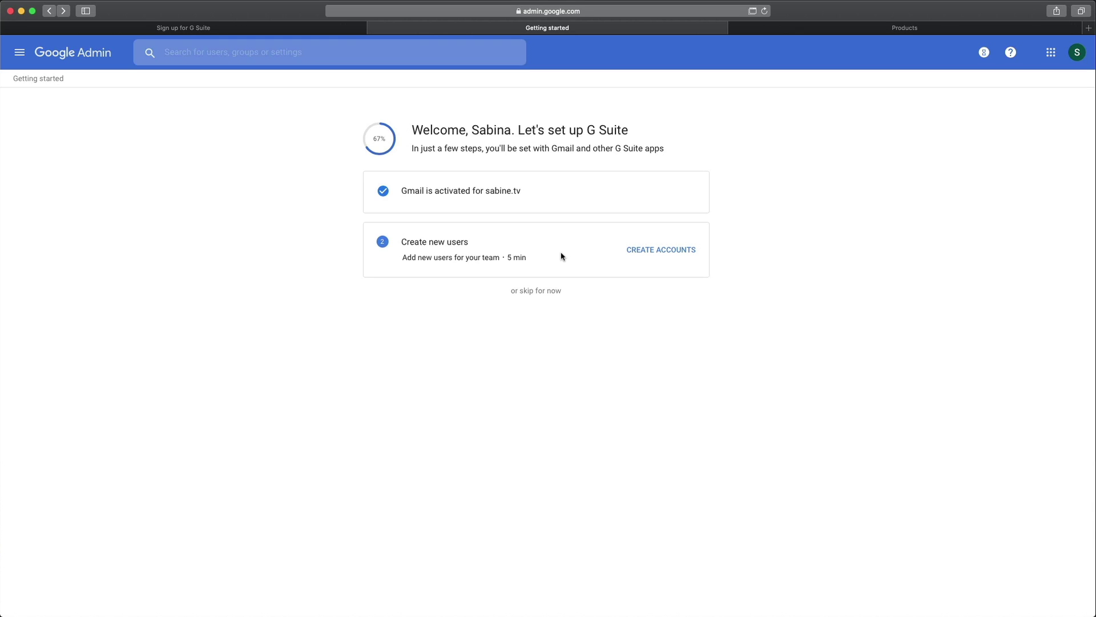
Skip creating new users for now
left_click(535, 293)
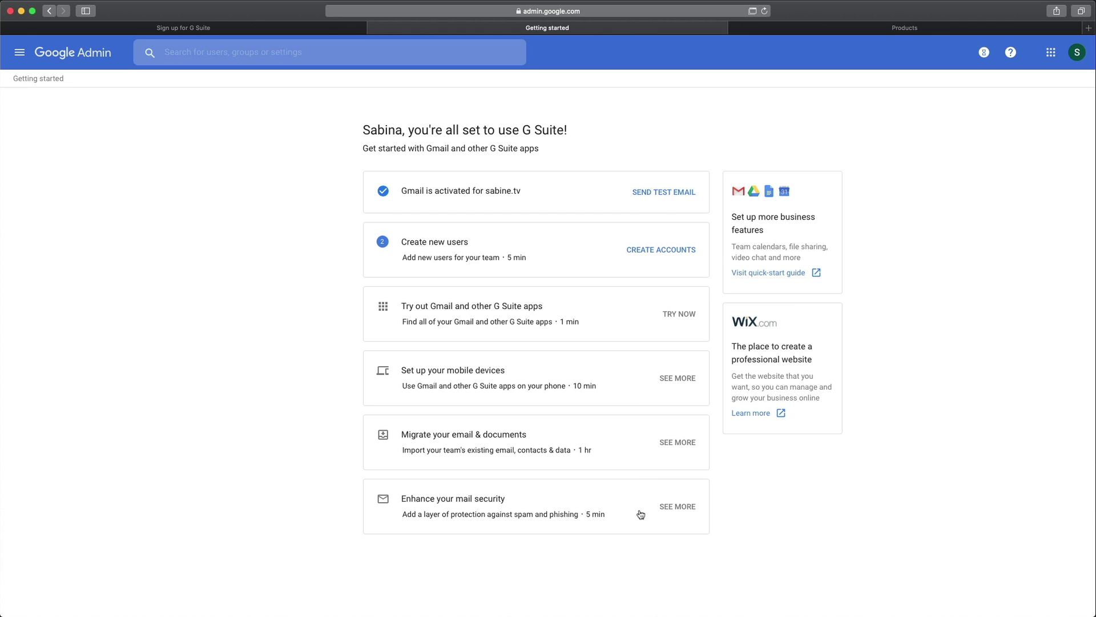
Send yourself the test welcome email, then open Gmail keeping the Default inbox view
left_click(661, 194)
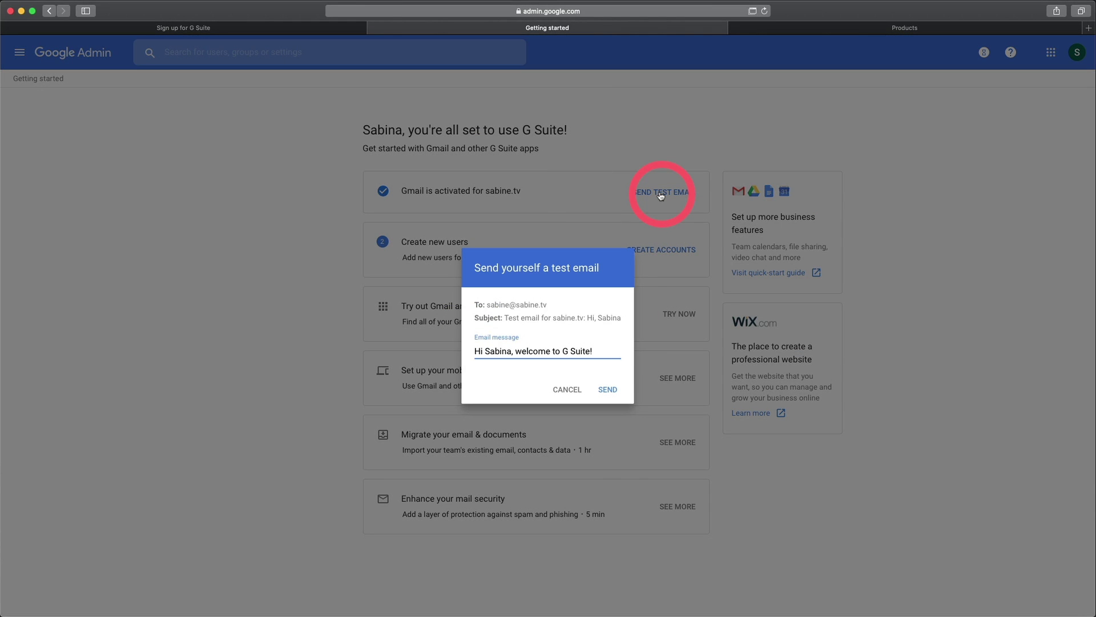
left_click(608, 391)
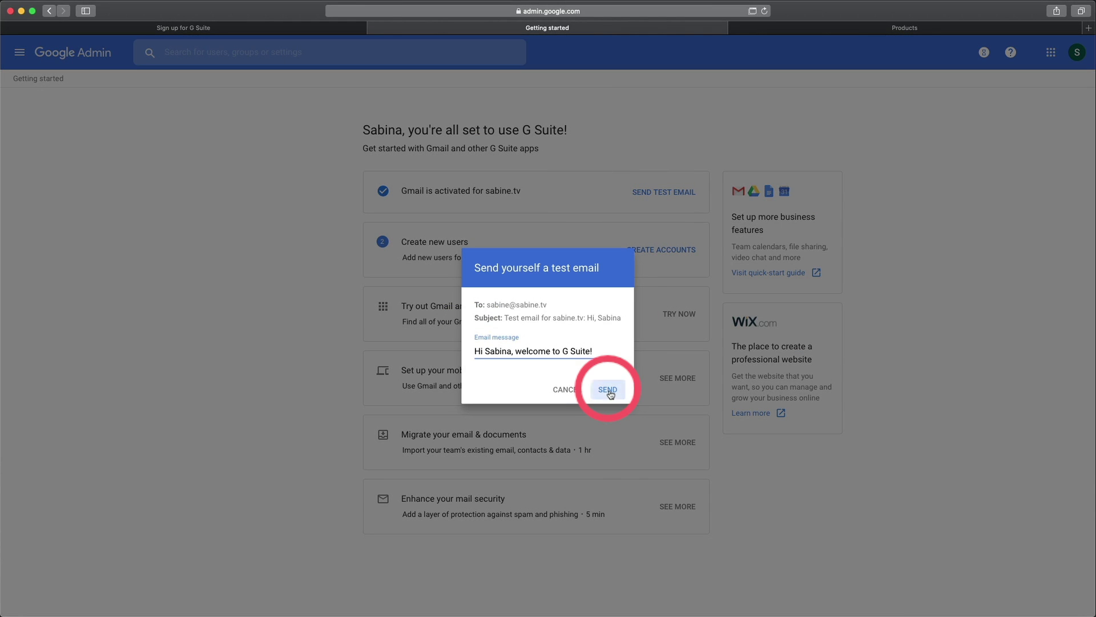
left_click(586, 604)
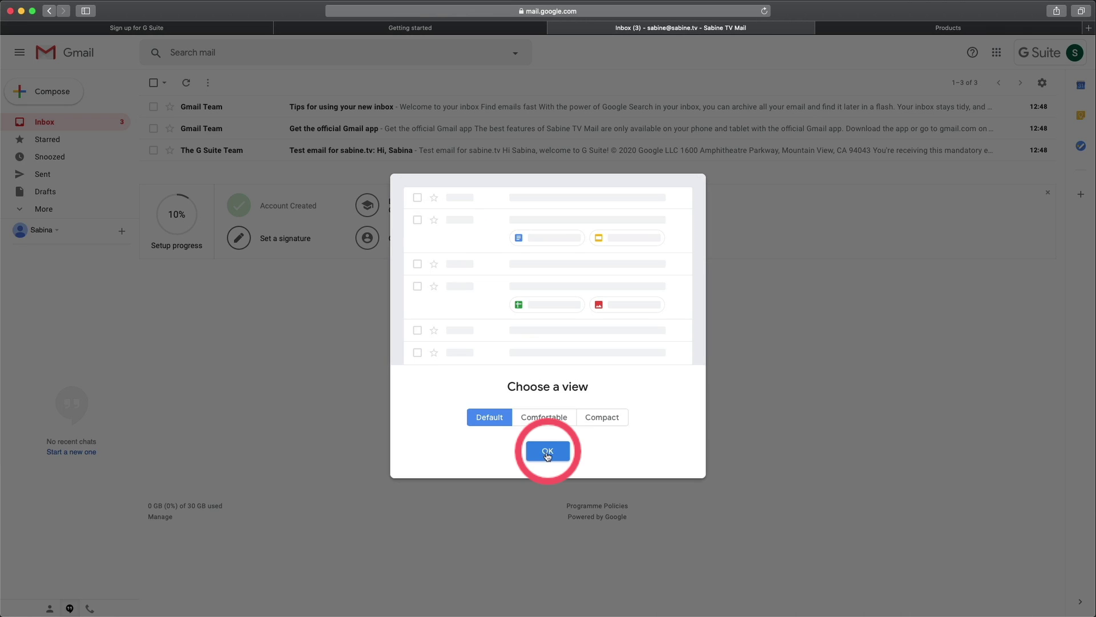
left_click(547, 451)
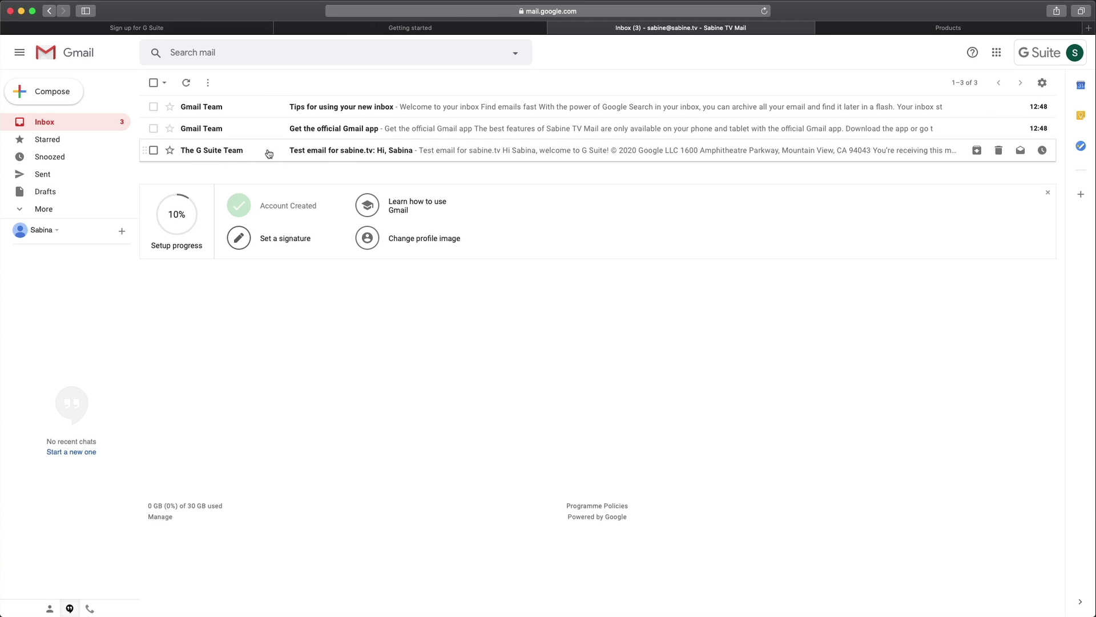
Open the G Suite Team test email and start a new message
left_click(439, 150)
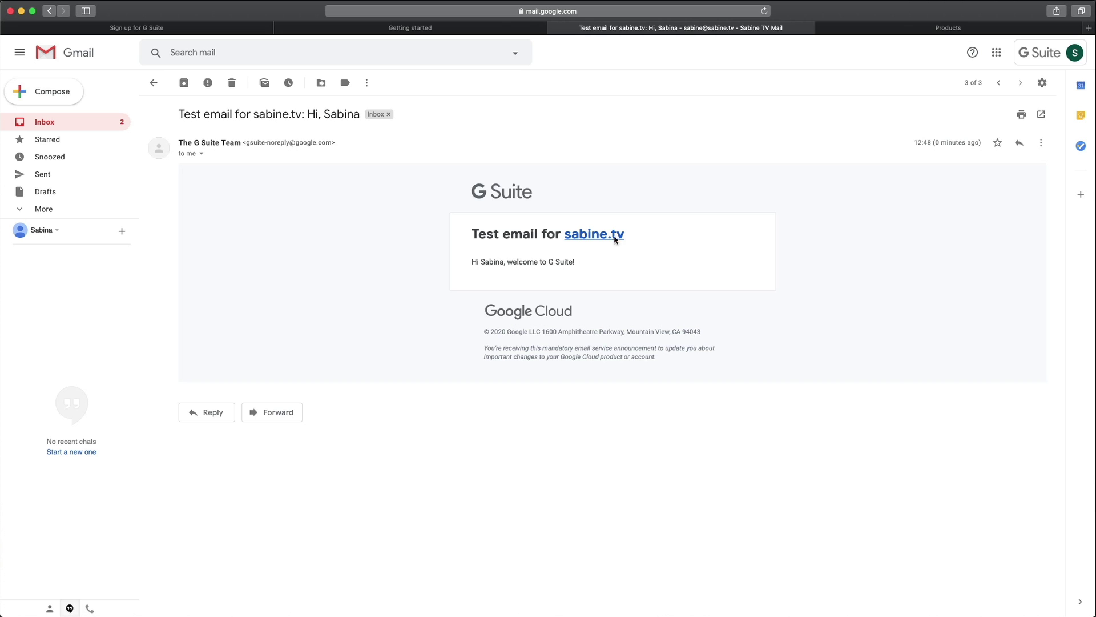
left_click(48, 100)
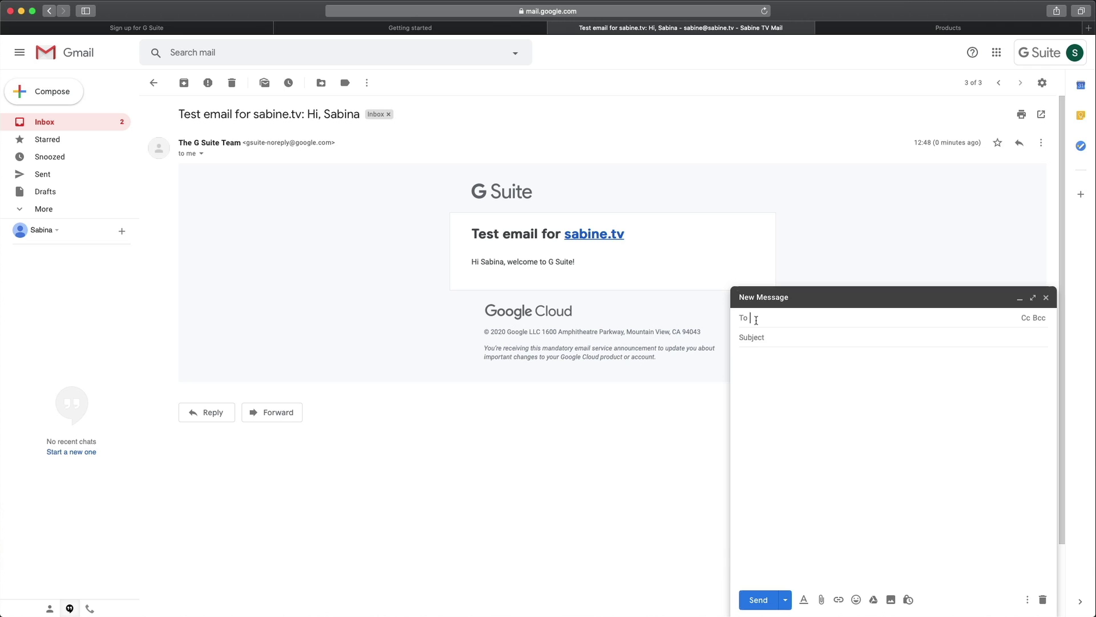
Send a message with subject 'Test email' to an outside address, then close the received copy
key("super+v")
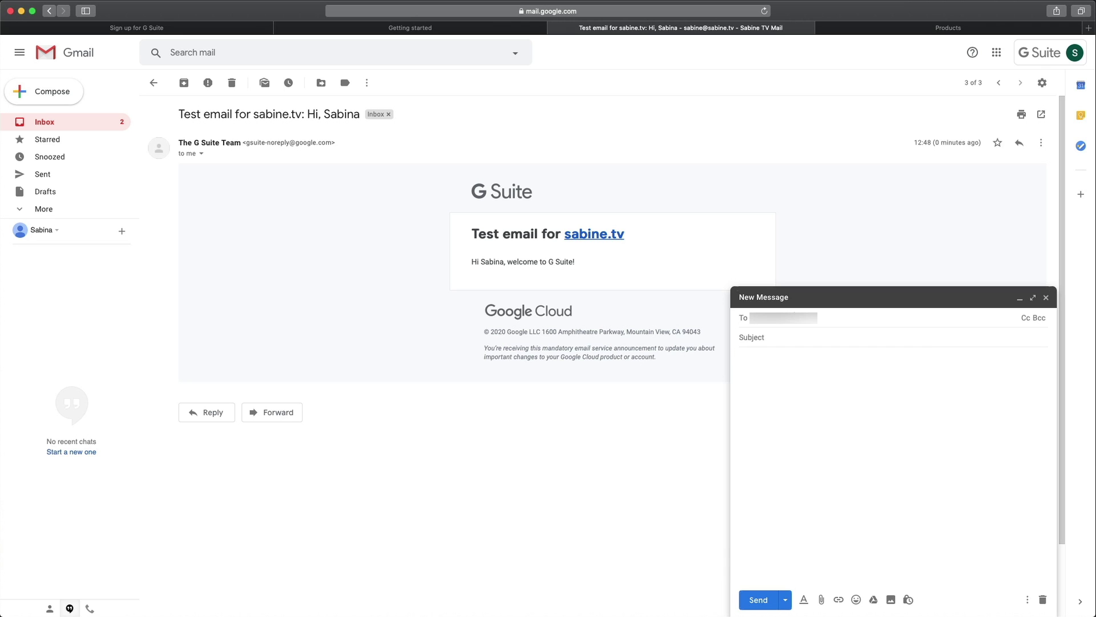
key("Tab")
type("Test email")
left_click(762, 598)
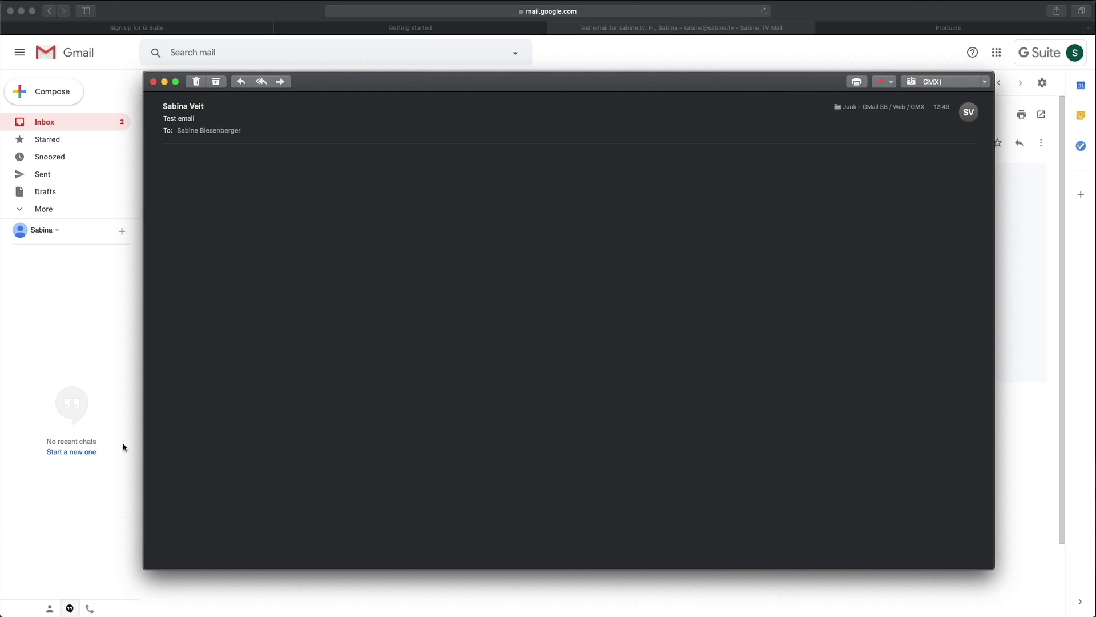
left_click(153, 81)
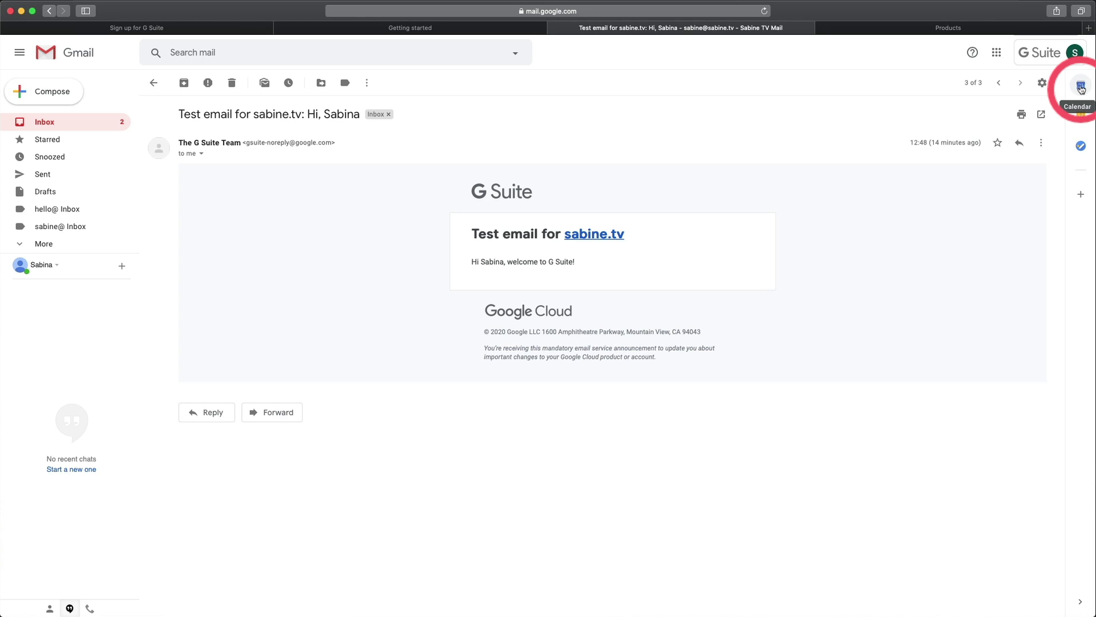
Glance at the Calendar side panel, close it, and bring up the Google apps list
left_click(1081, 87)
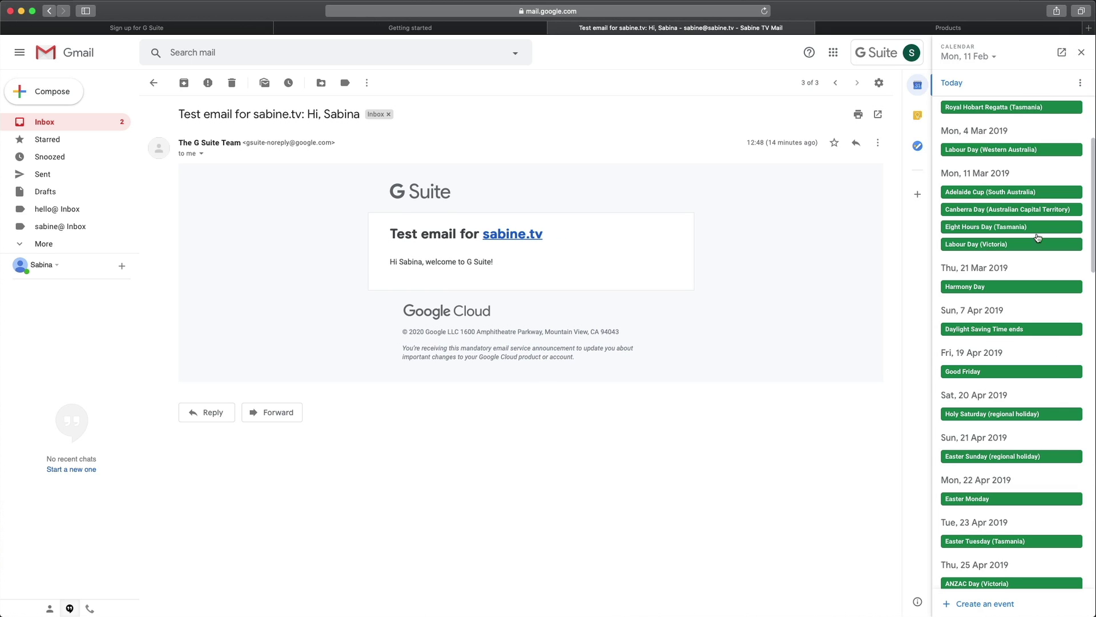
left_click(1077, 54)
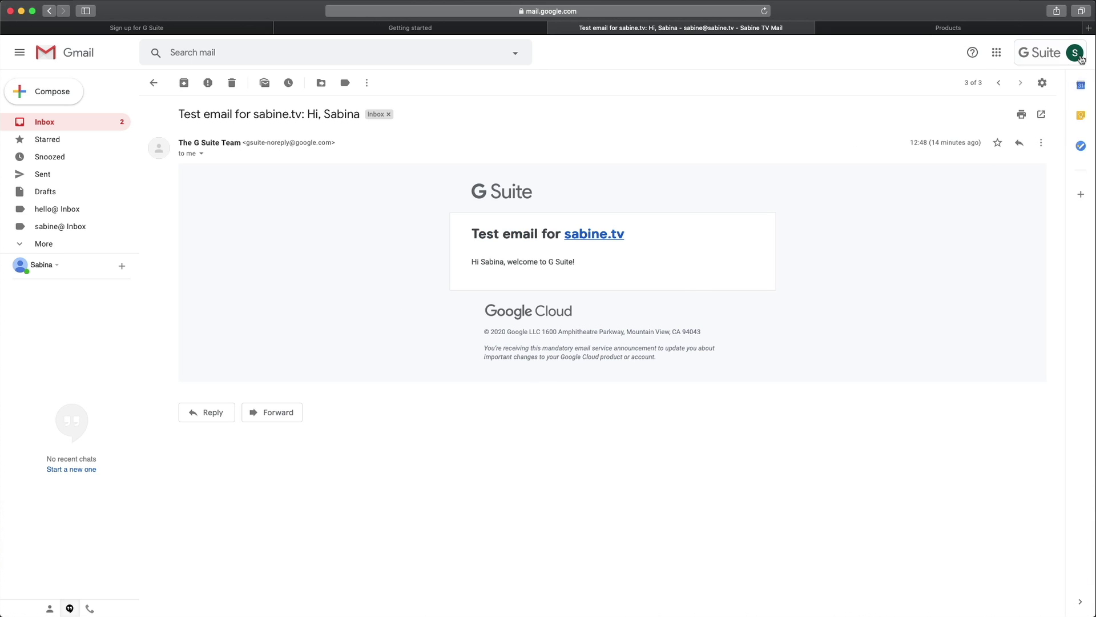
left_click(994, 55)
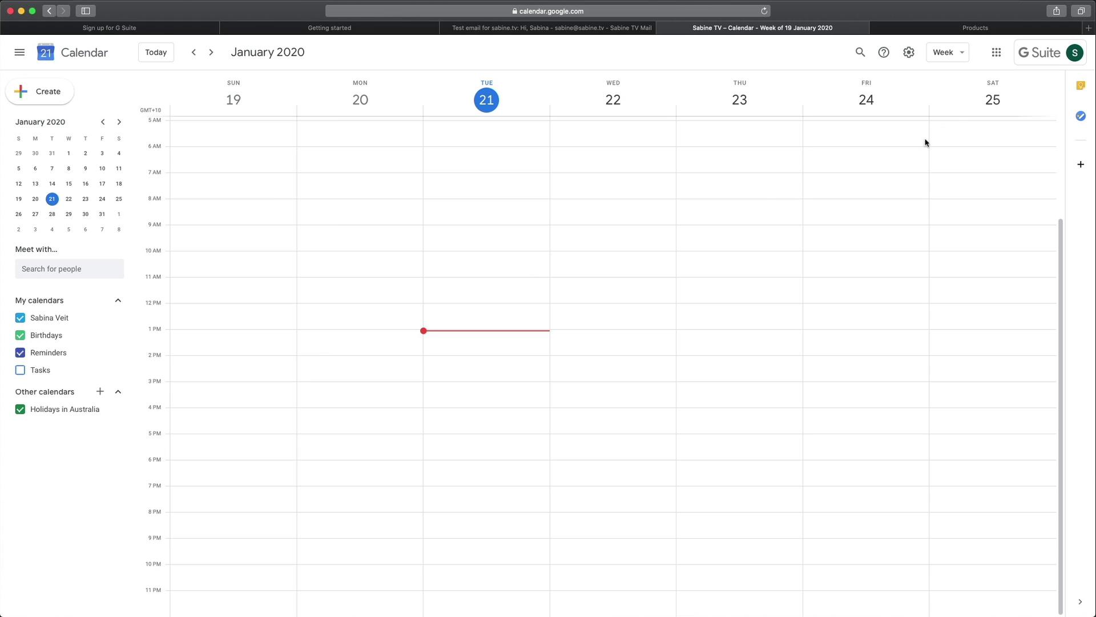
Move the calendar week view ahead to 2–8 February 2020
left_click(961, 57)
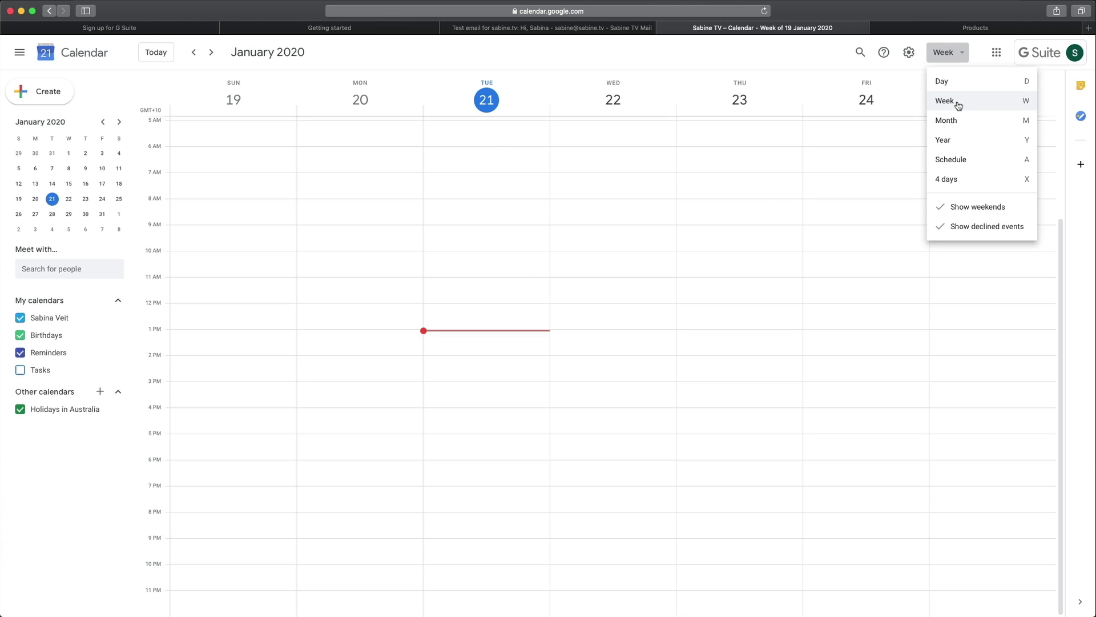
left_click(325, 62)
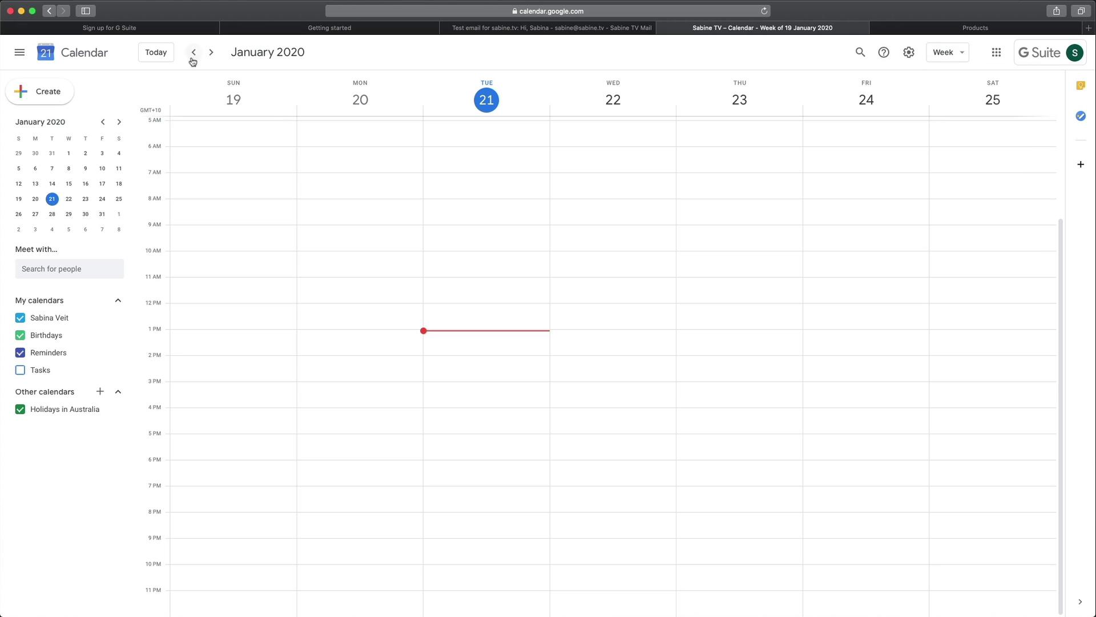
left_click(211, 52)
left_click(212, 53)
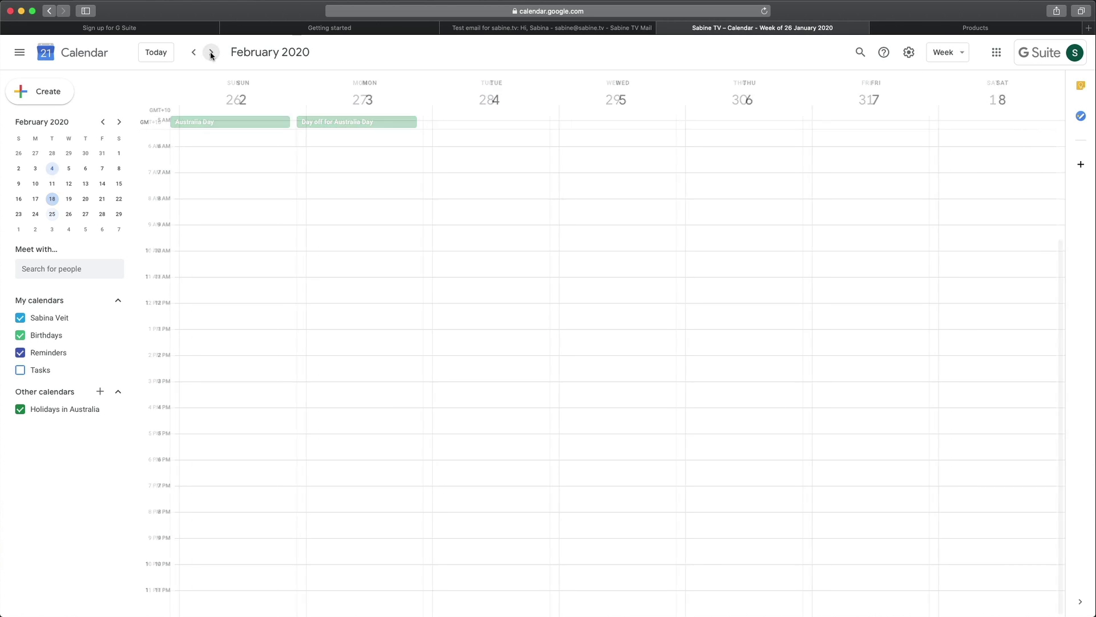
Start an event at Mon 3 Feb 7 AM, discard it, and return to Gmail
double_click(325, 183)
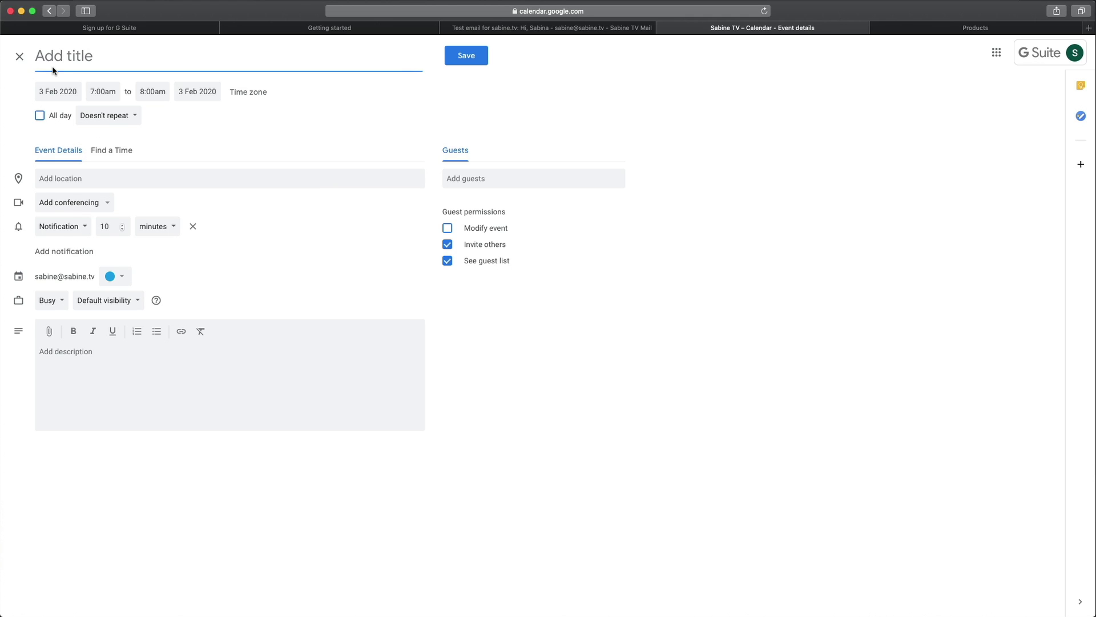
left_click(19, 56)
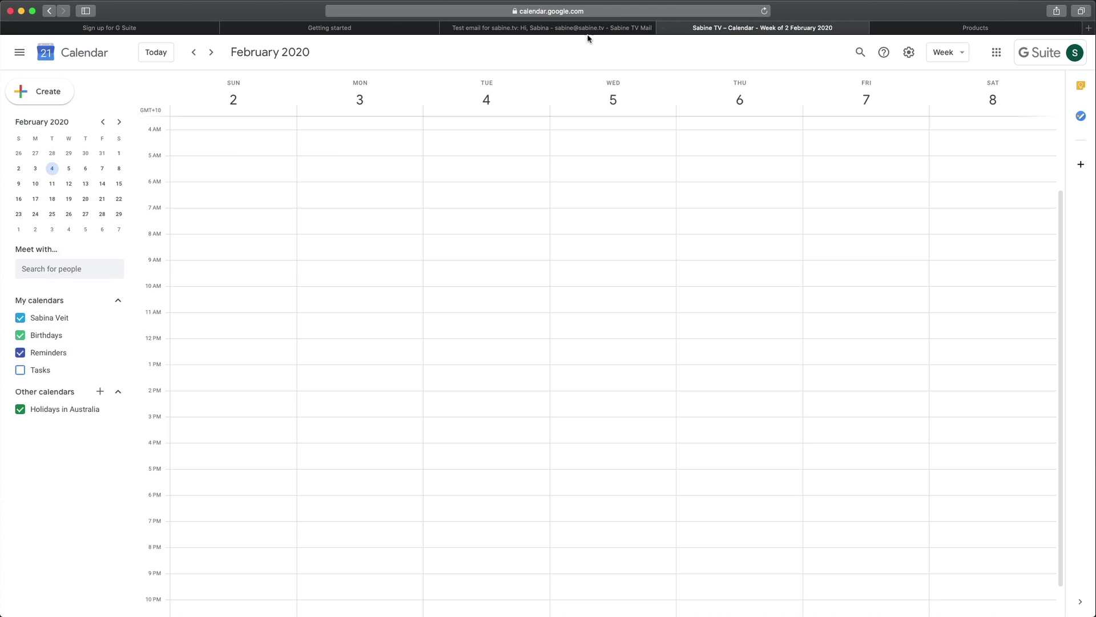
left_click(564, 29)
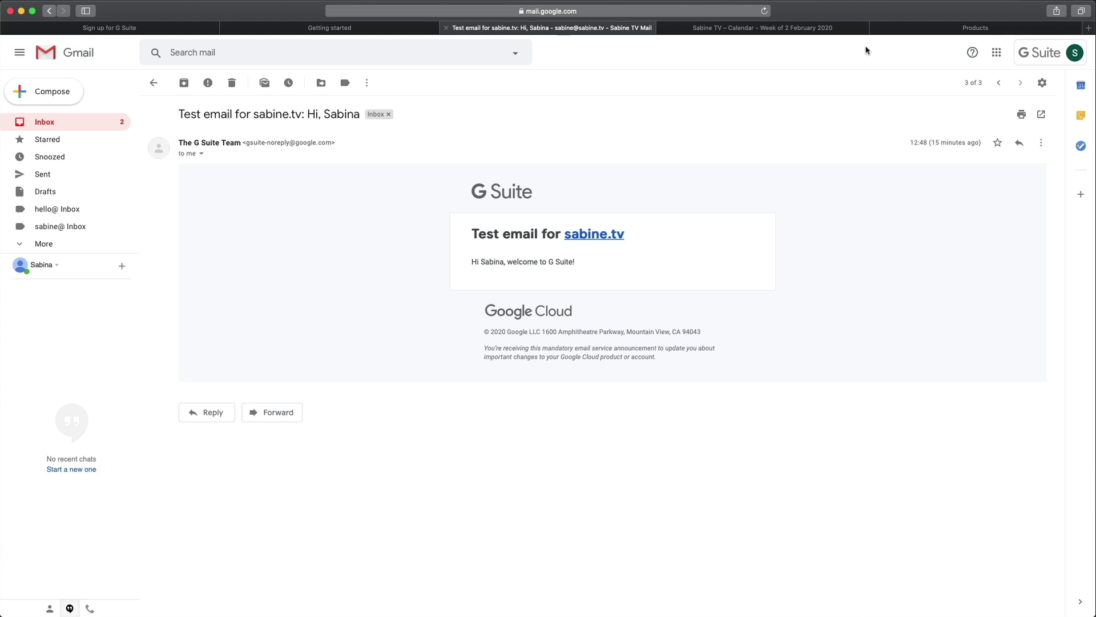
Open Google Drive from the Google apps list to reach My Drive
left_click(996, 55)
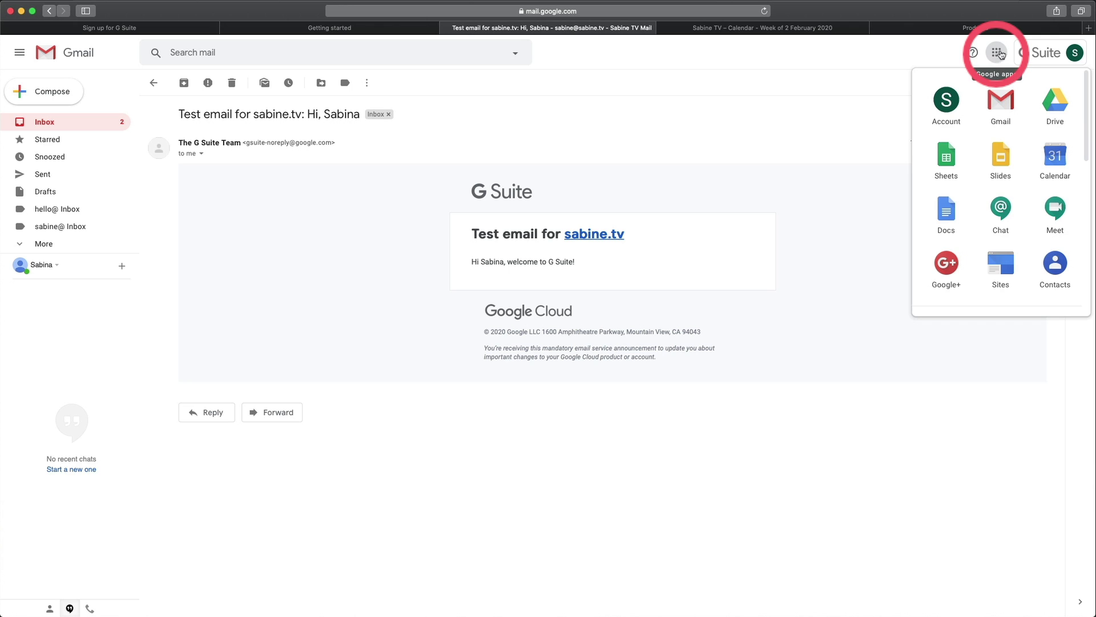
left_click(834, 28)
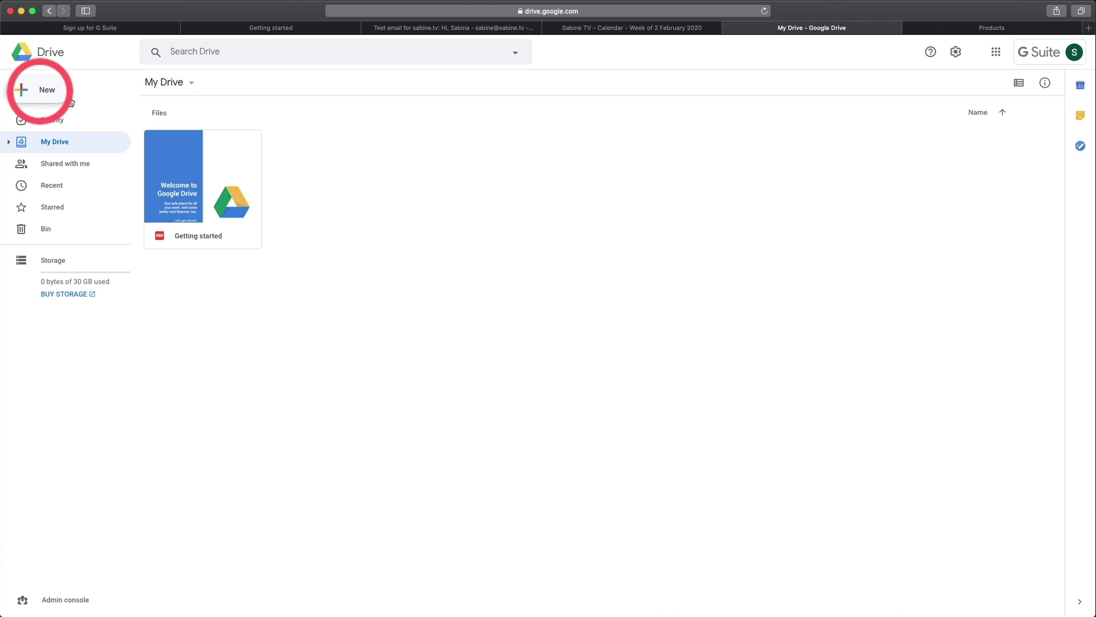
Create a new folder named Testfolder in My Drive
left_click(44, 91)
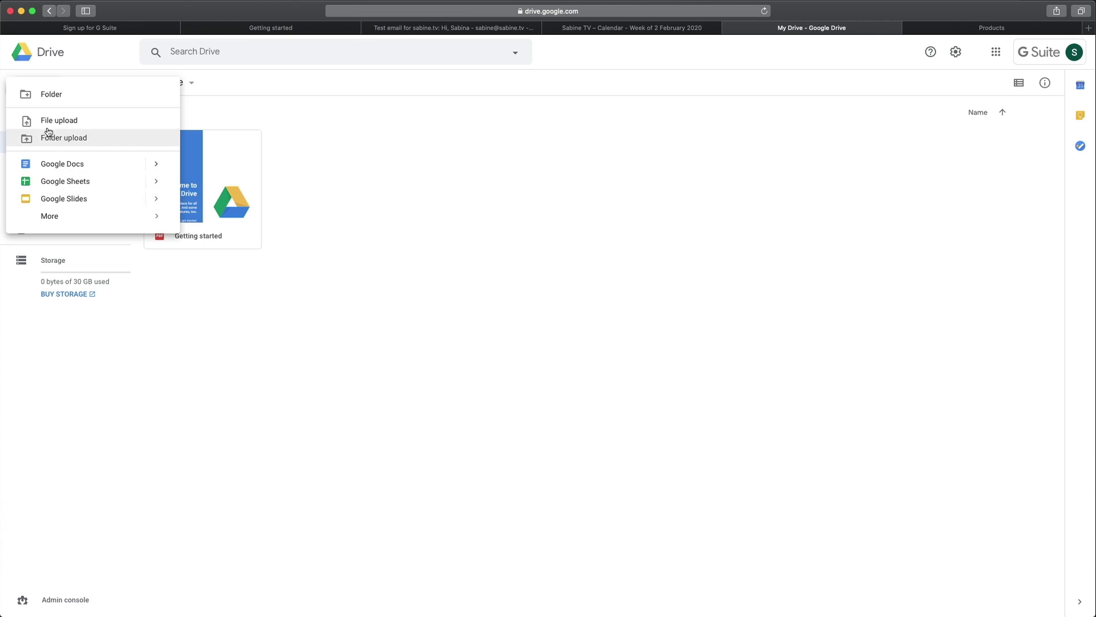
left_click(48, 98)
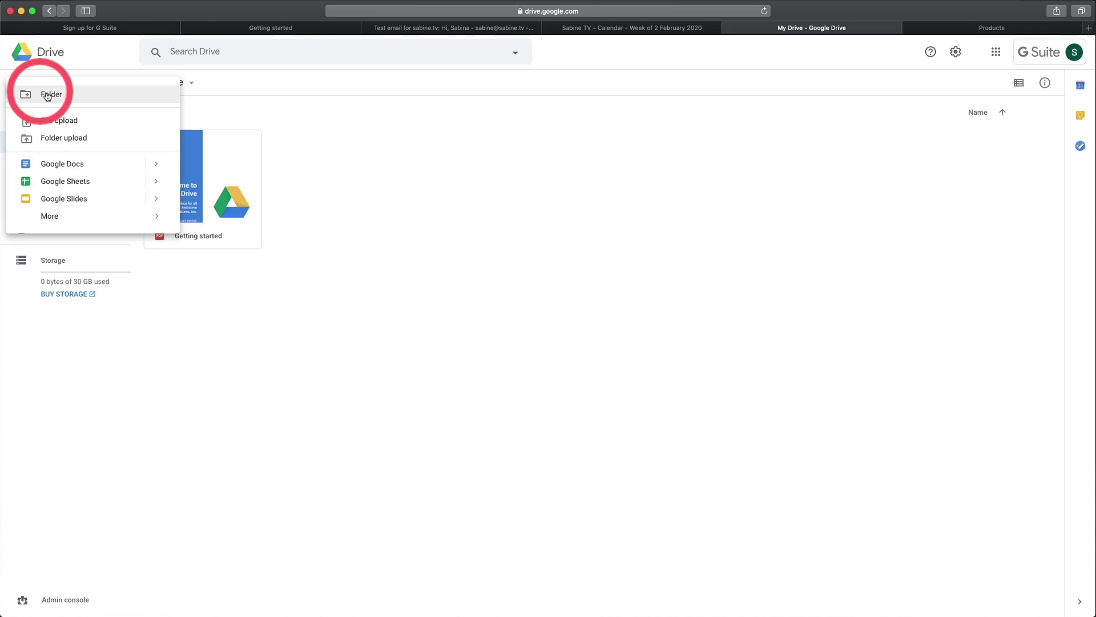
type("Tes")
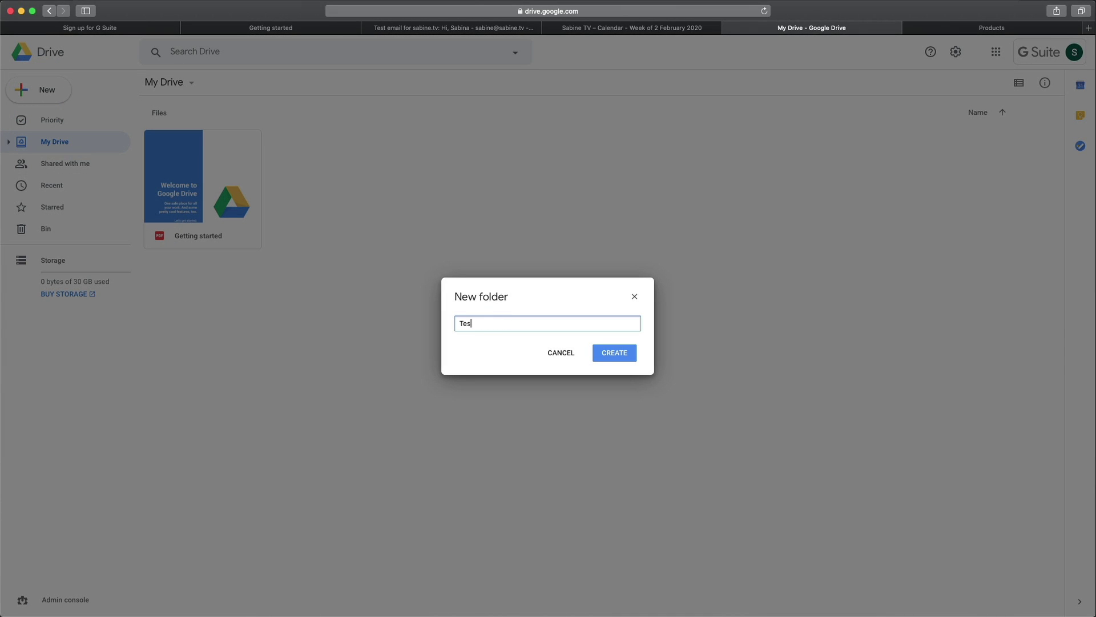
type("folder")
left_click(614, 352)
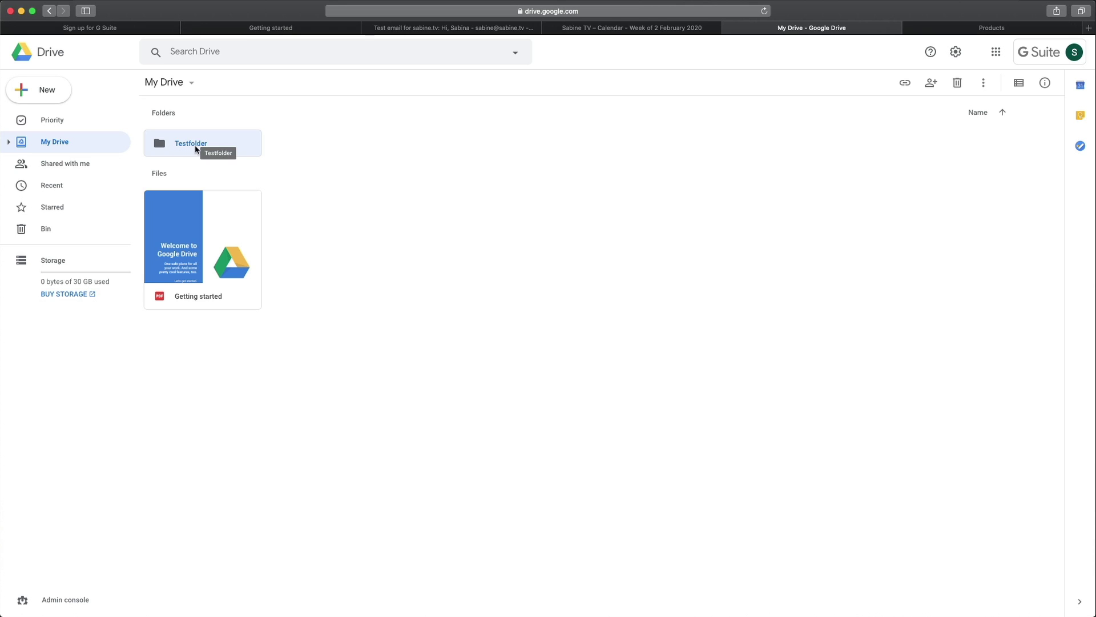
left_click(37, 90)
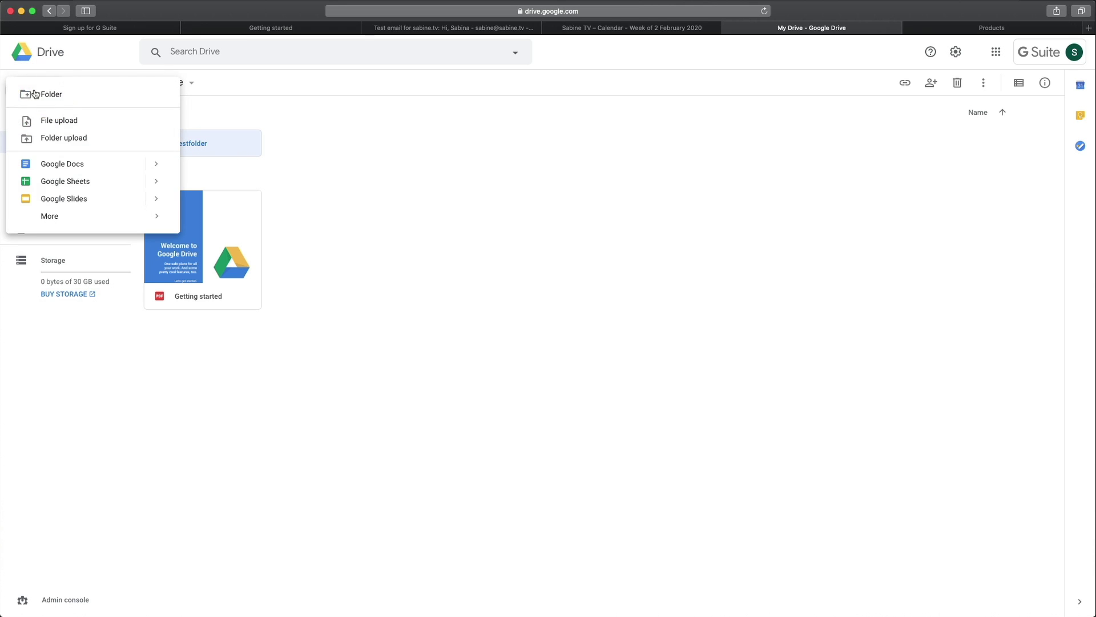
Start a blank Google Docs document and type Testdocument in its body
left_click(60, 164)
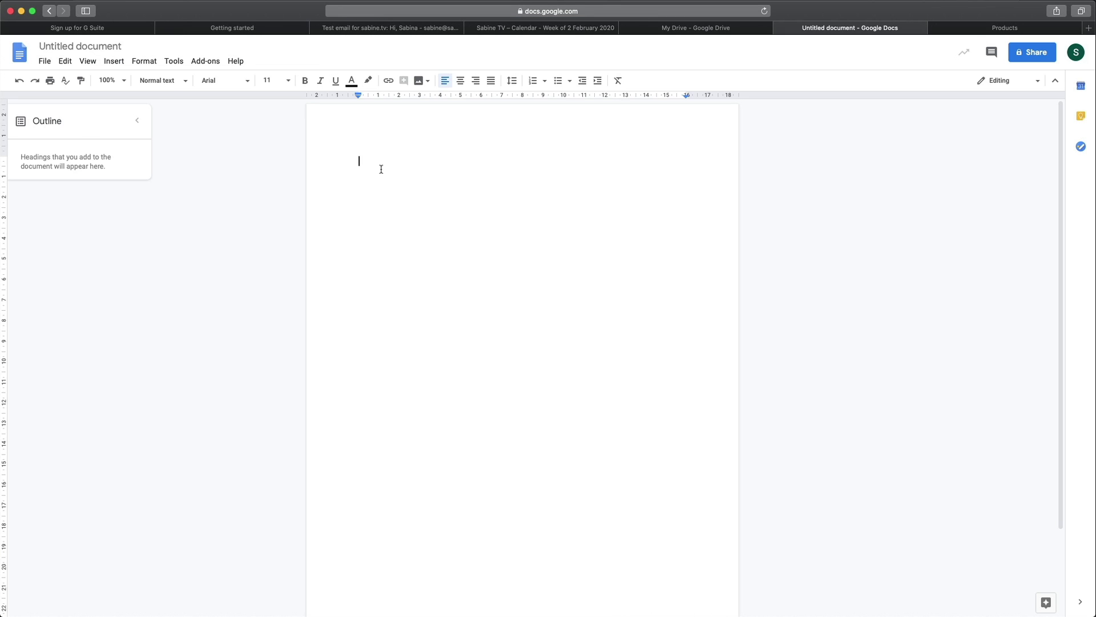
type("Testdocument")
Rename the untitled document to Testfile
left_click(66, 47)
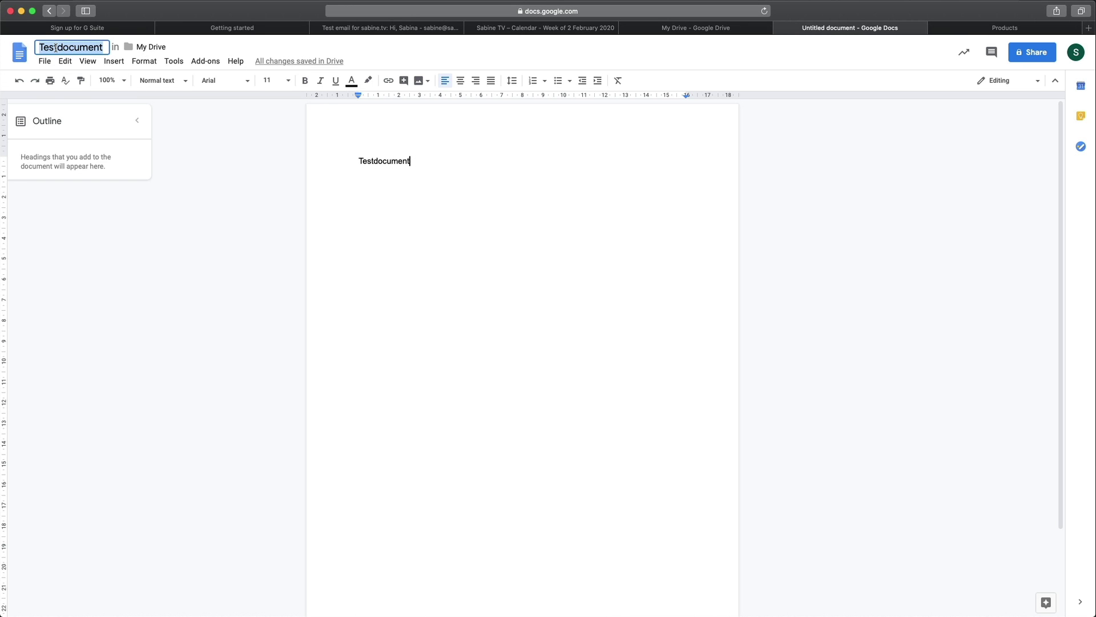
type("Testfile")
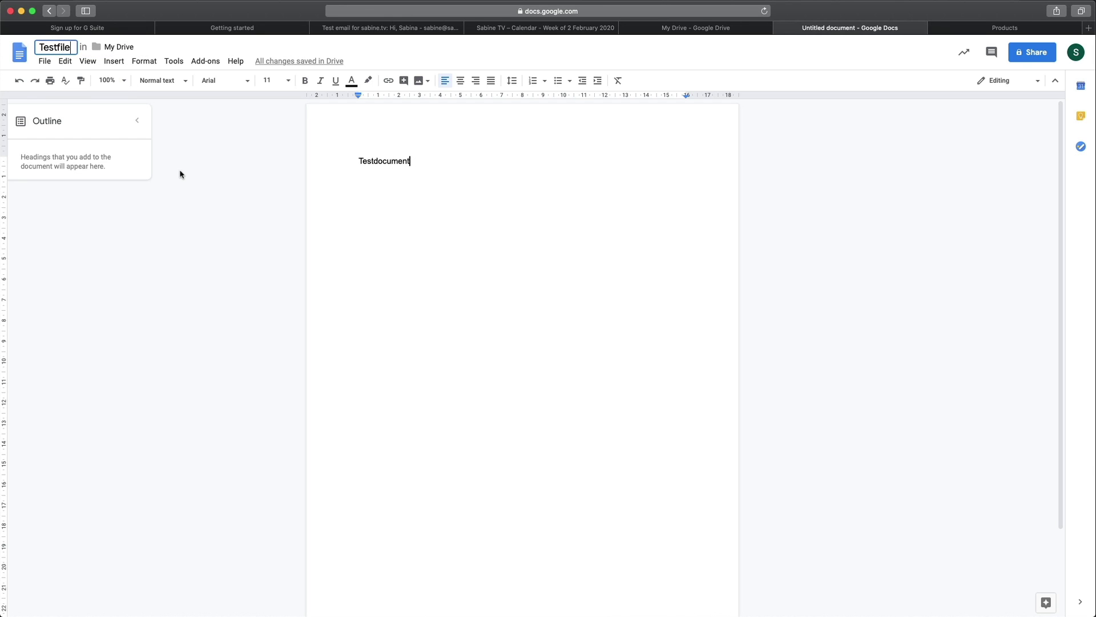
key("Return")
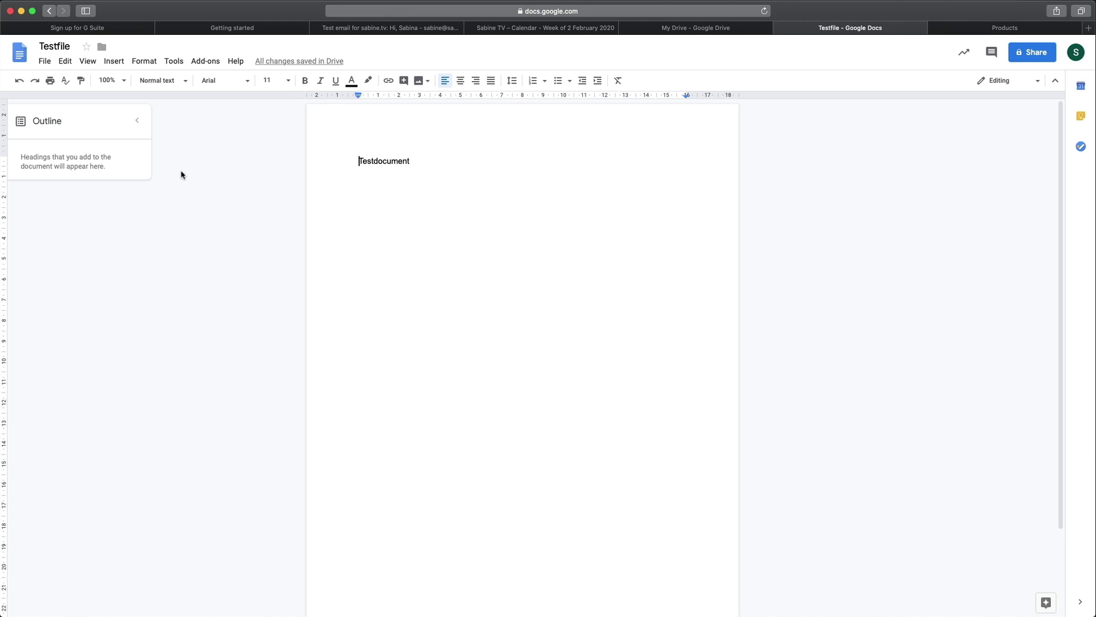
Close the Testfile document and reload My Drive so it appears
left_click(781, 28)
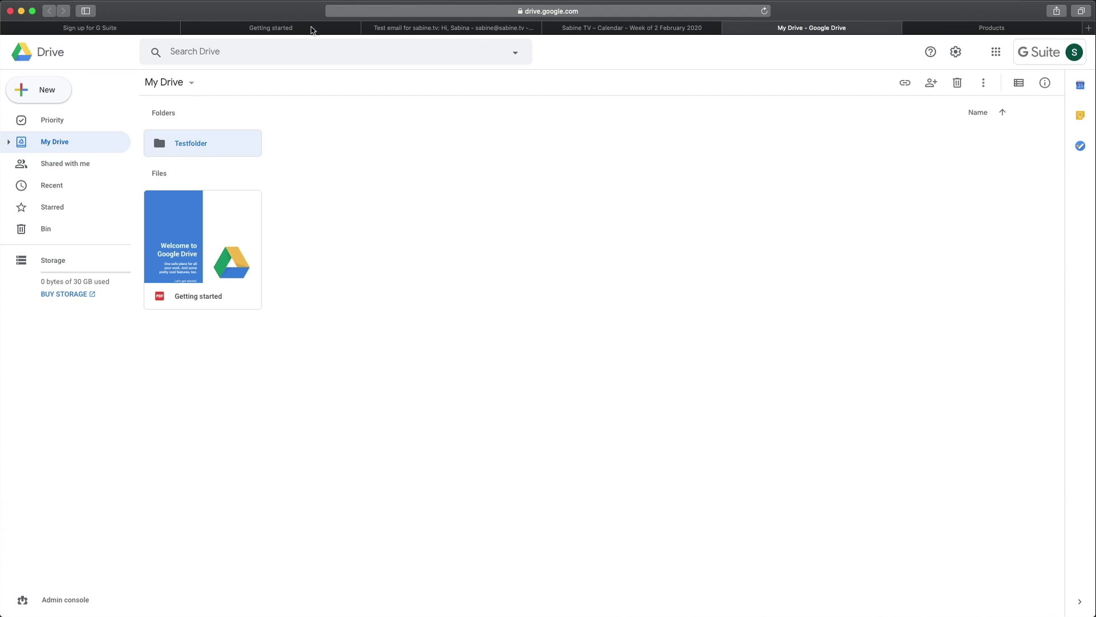
left_click(499, 11)
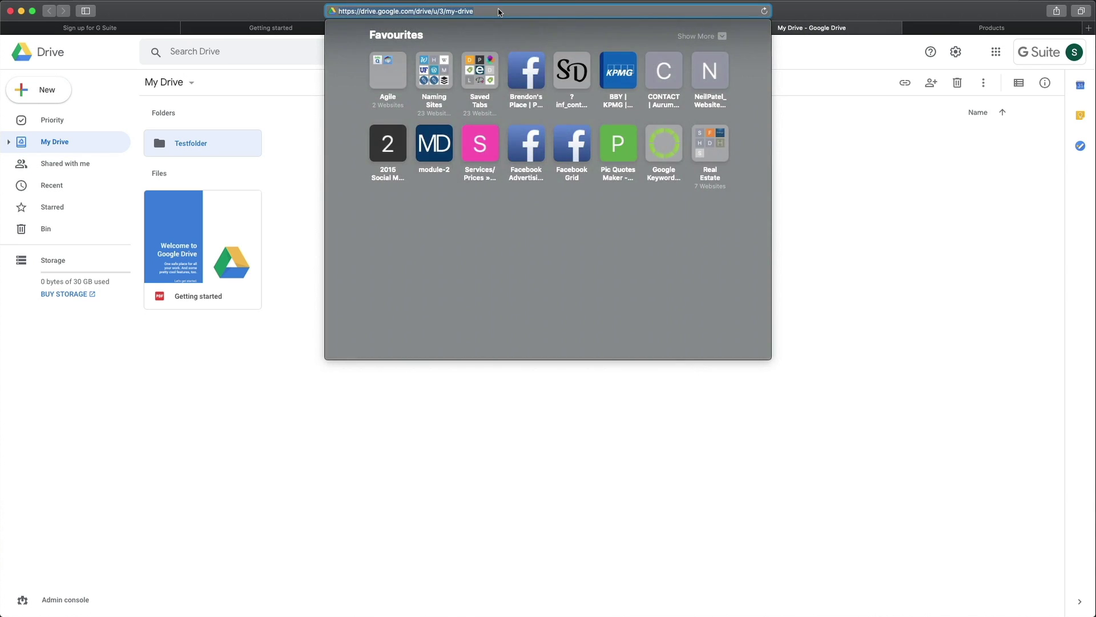
key("Return")
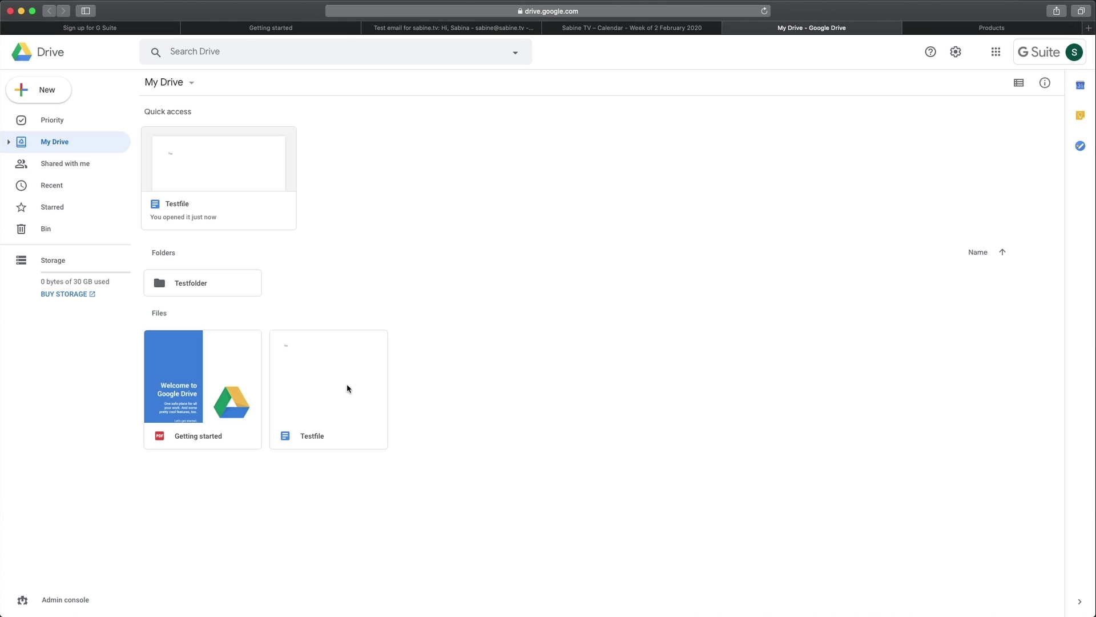
Sort My Drive files by name in descending order
left_click(177, 57)
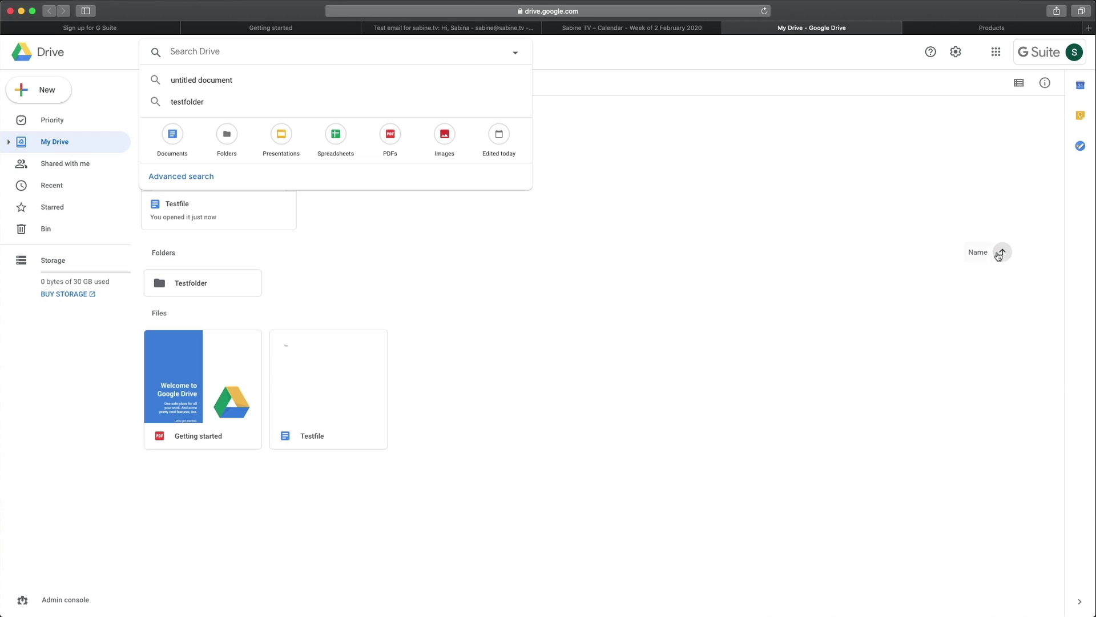
left_click(1002, 253)
left_click(1002, 253)
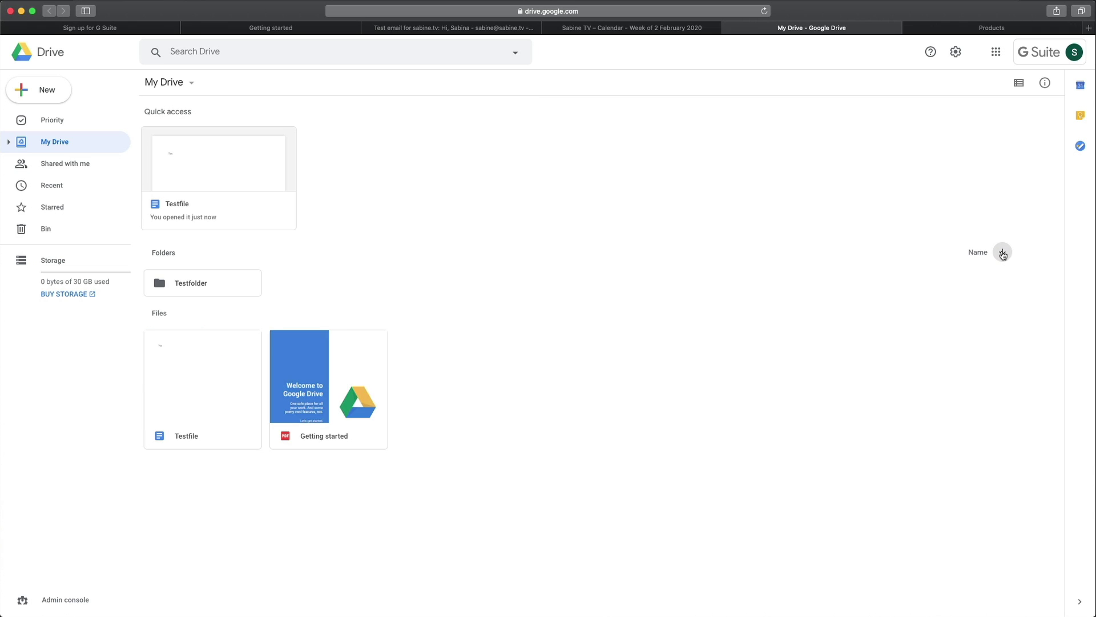